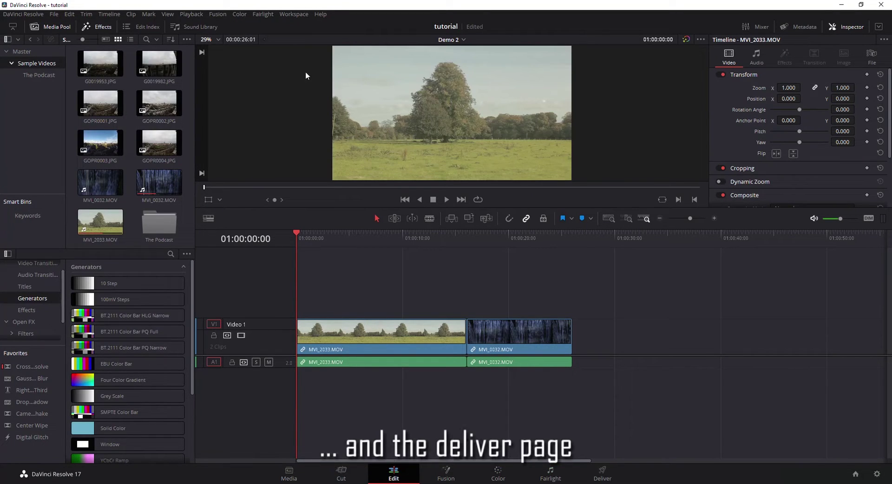
Open the Data Burn-In window from the Workspace menu
left_click(294, 15)
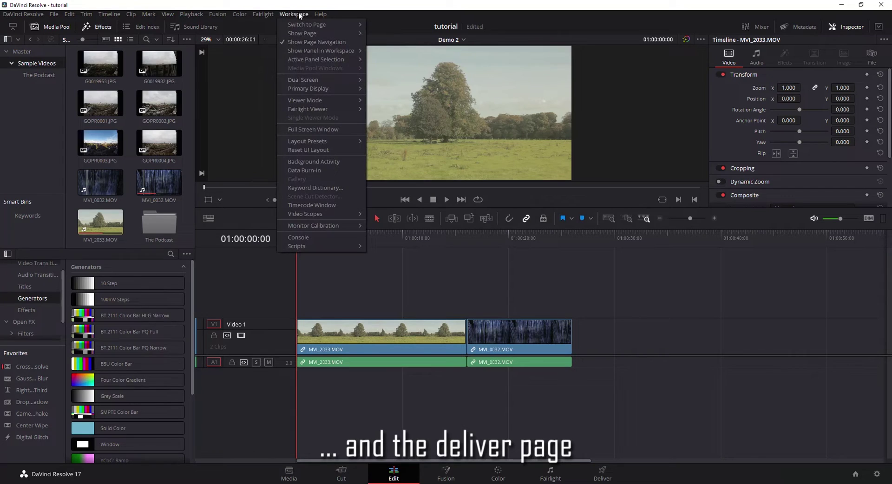
left_click(332, 170)
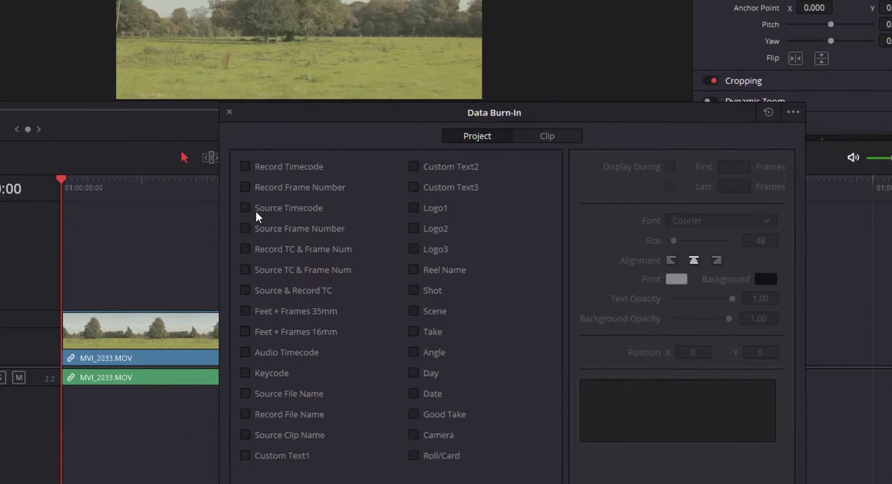
Tick Record Timecode to show a REC TC overlay and mute the audio track
left_click(245, 167)
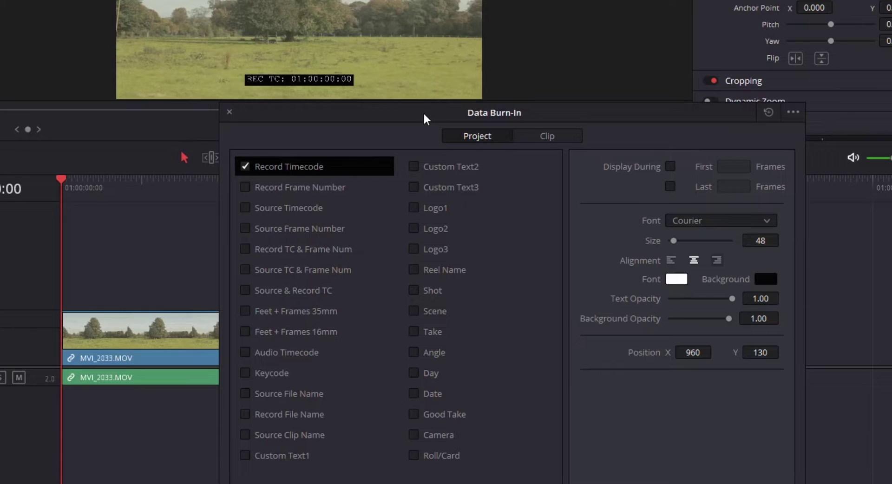
mouse_move(424, 114)
left_mouse_down()
mouse_move(422, 106)
mouse_move(582, 10)
left_mouse_up()
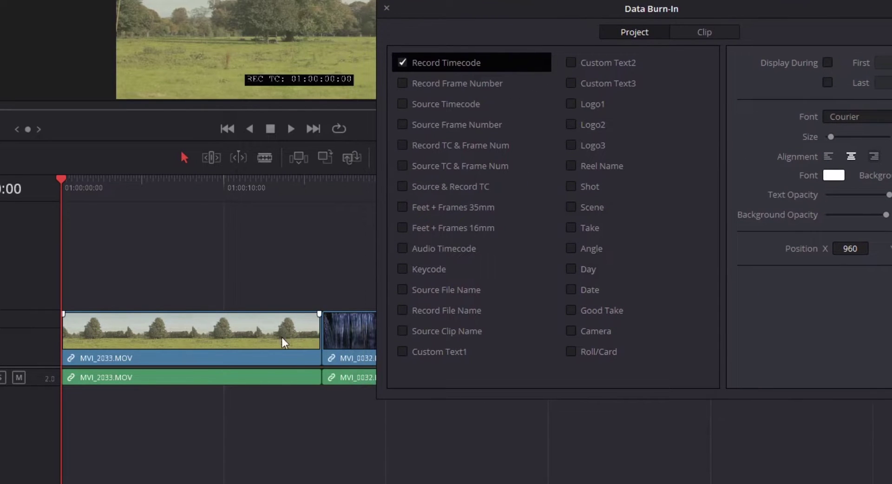
mouse_move(62, 178)
left_mouse_down()
mouse_move(372, 196)
mouse_move(61, 188)
left_mouse_up()
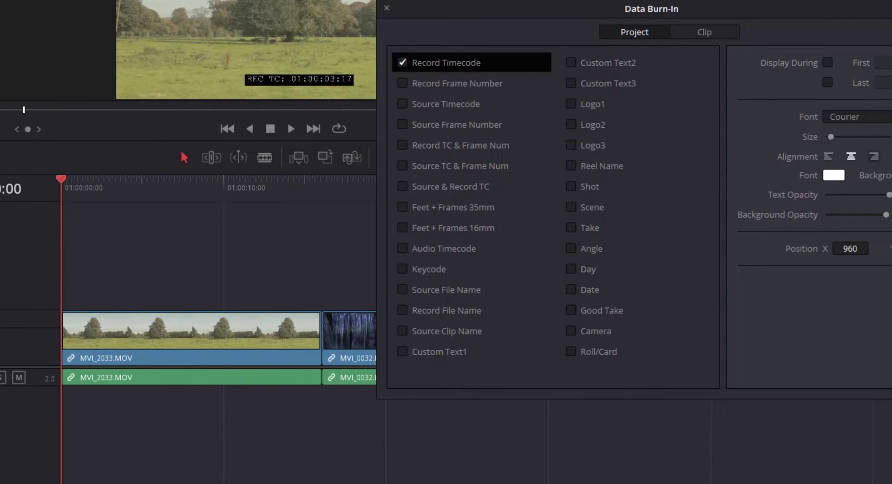
left_click(19, 377)
mouse_move(504, 10)
left_mouse_down()
mouse_move(199, 34)
mouse_move(213, 120)
left_mouse_up()
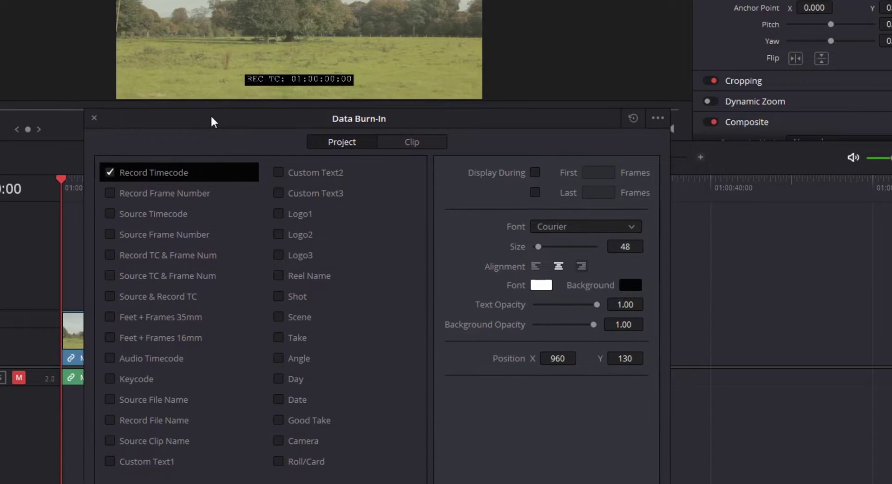
Keep Courier as the burn-in font and enlarge the timecode text to size 67
left_click(551, 228)
scroll(551, 231, "down", 2)
left_click(519, 213)
mouse_move(539, 247)
left_mouse_down()
mouse_move(552, 249)
mouse_move(542, 249)
left_mouse_up()
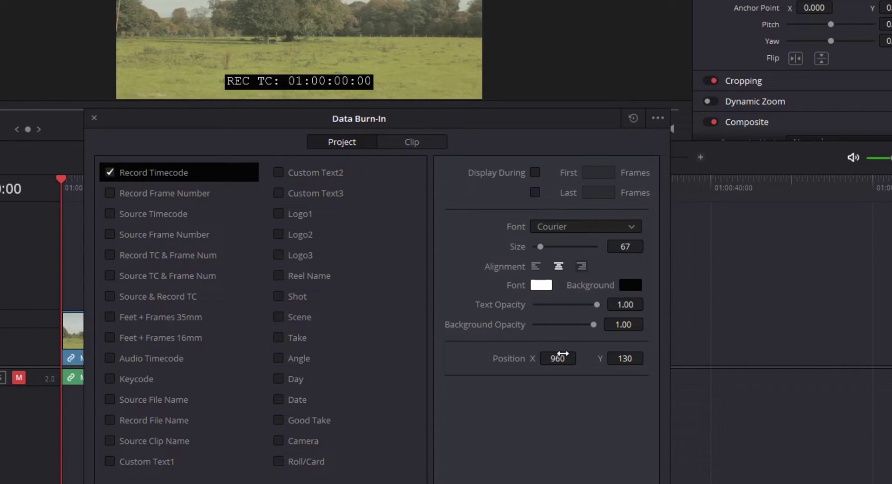
mouse_move(560, 359)
left_mouse_down()
mouse_move(546, 359)
mouse_move(559, 358)
left_mouse_up()
Show the timecode only during the first 30 frames and scrub the timeline to verify
left_click(535, 172)
left_click_drag(518, 116, 764, 86)
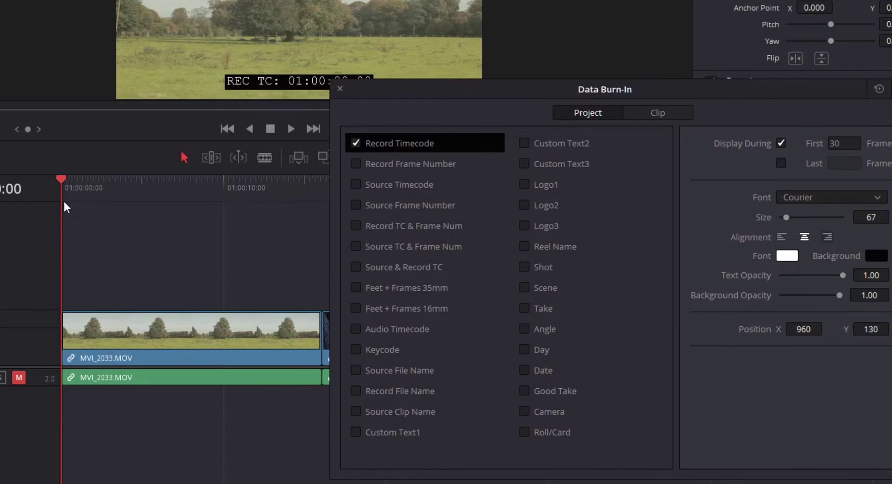
mouse_move(62, 177)
left_mouse_down()
mouse_move(110, 181)
mouse_move(61, 186)
left_mouse_up()
left_click_drag(532, 90, 369, 120)
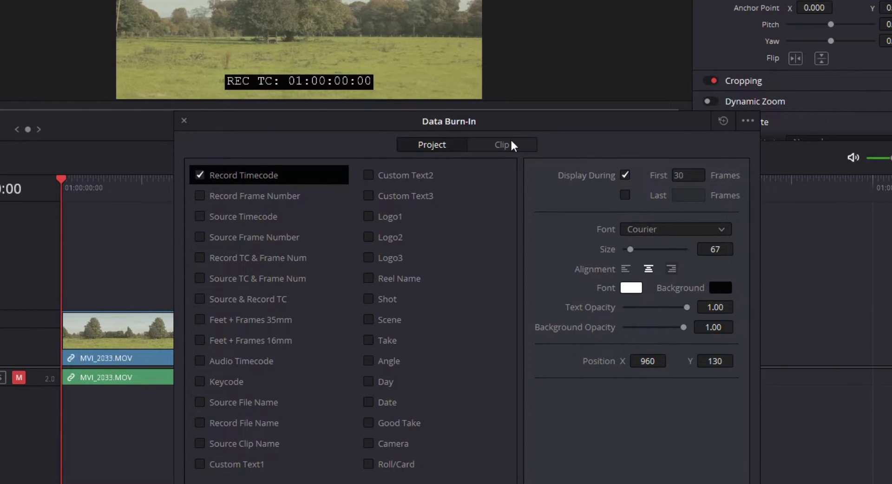
Burn SRC TC above REC TC for the whole clip at Position Y 237, then close the window
left_click(625, 174)
left_click(200, 216)
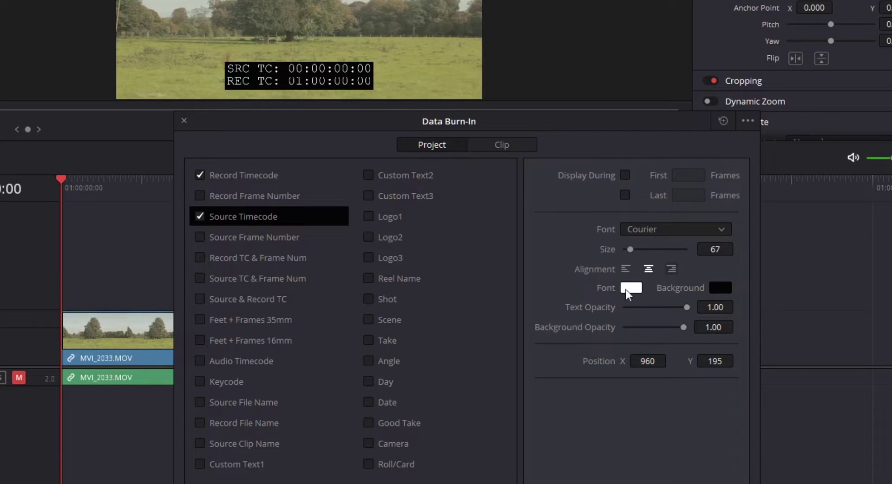
left_click_drag(726, 361, 738, 361)
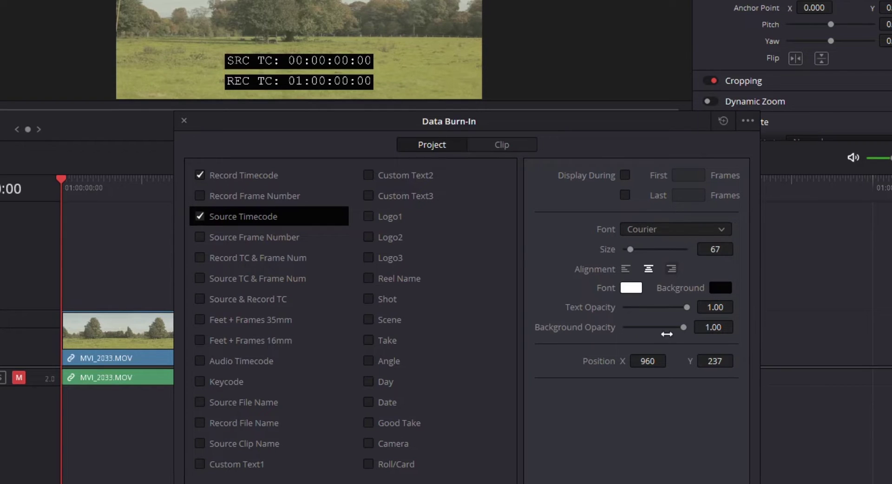
left_click(185, 120)
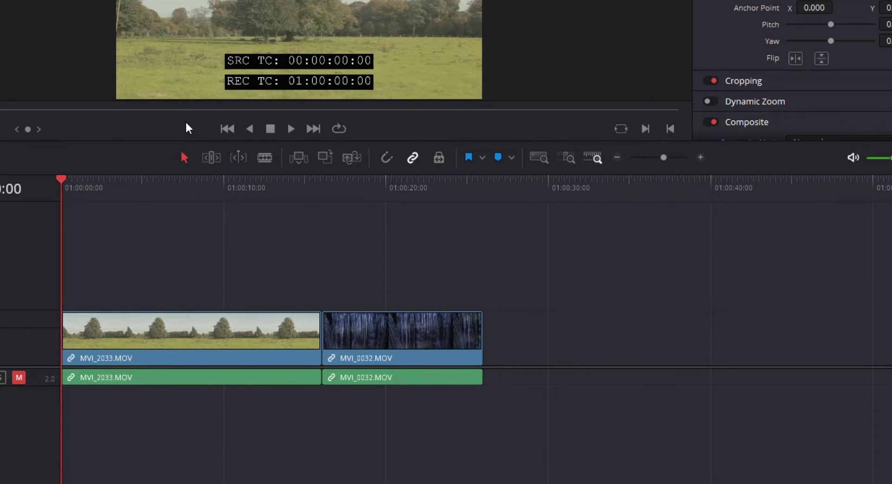
left_click(179, 342)
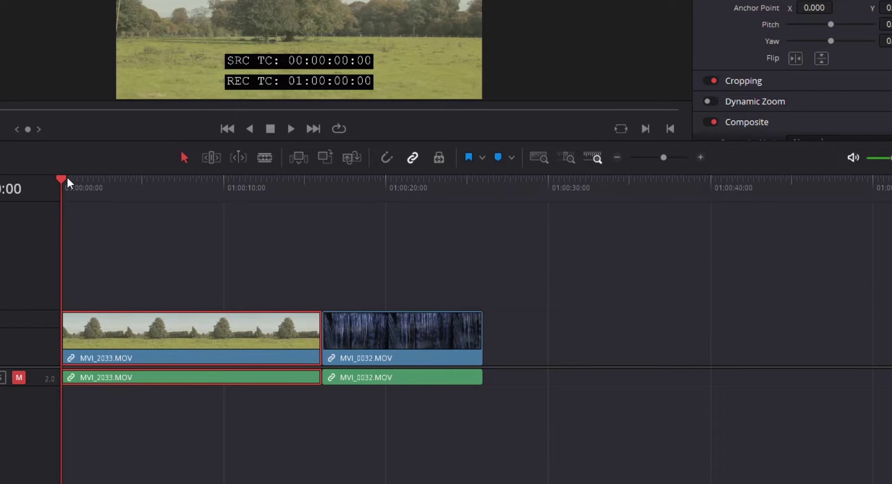
Scrub into MVI_0032 and select it, showing SRC TC 00:00:01:09 over REC TC 01:00:17:14
left_click_drag(63, 179, 344, 194)
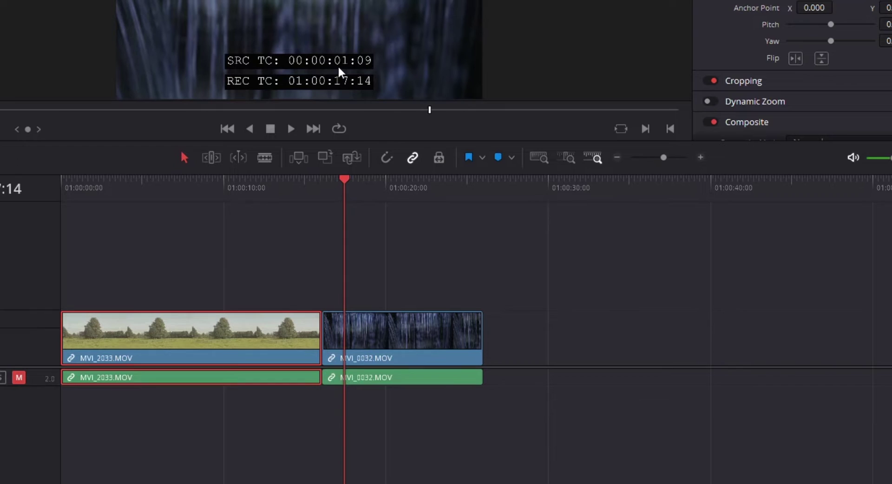
left_click(377, 337)
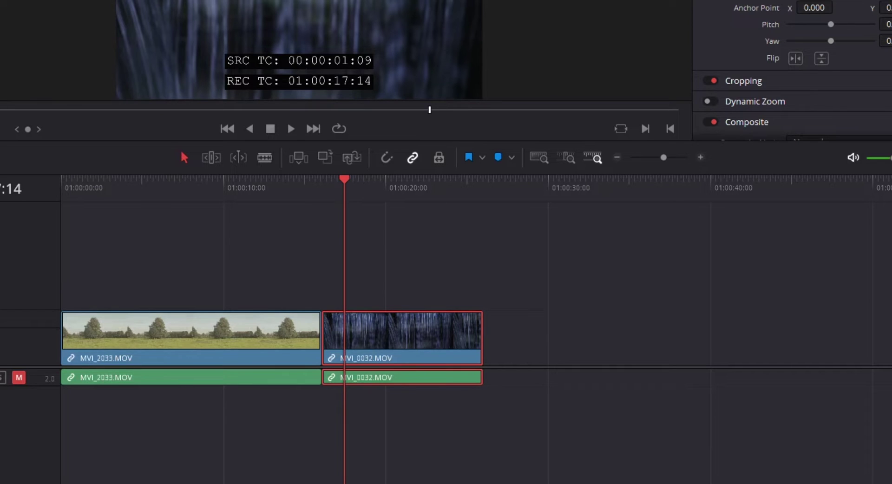
Reopen Data Burn-In, untick Record and Source Timecode, and enable Logo1
left_click(51, 1)
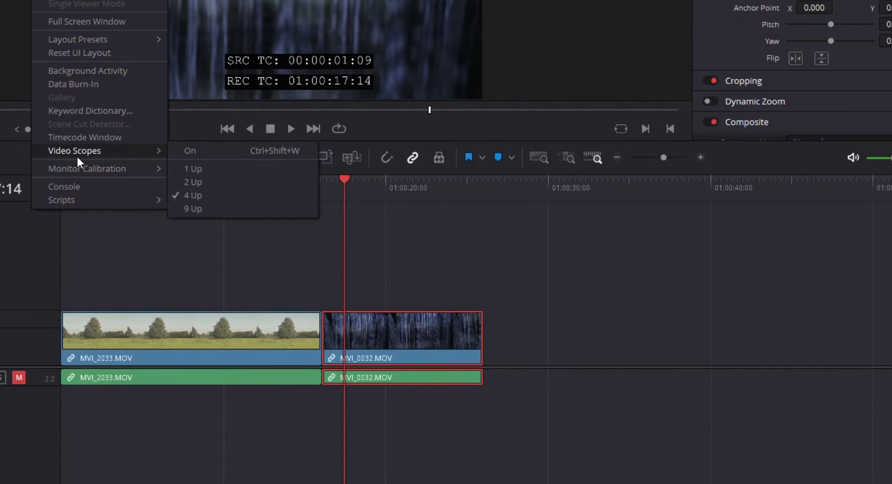
left_click(72, 84)
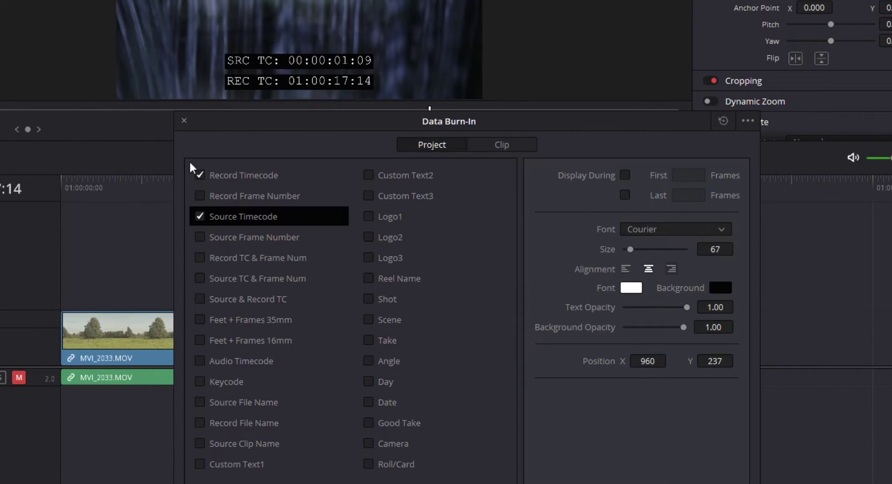
left_click(199, 175)
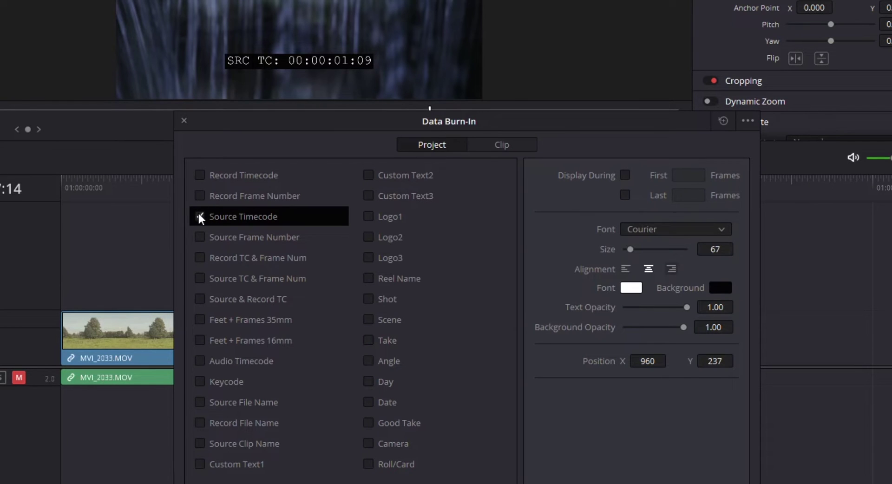
left_click(199, 214)
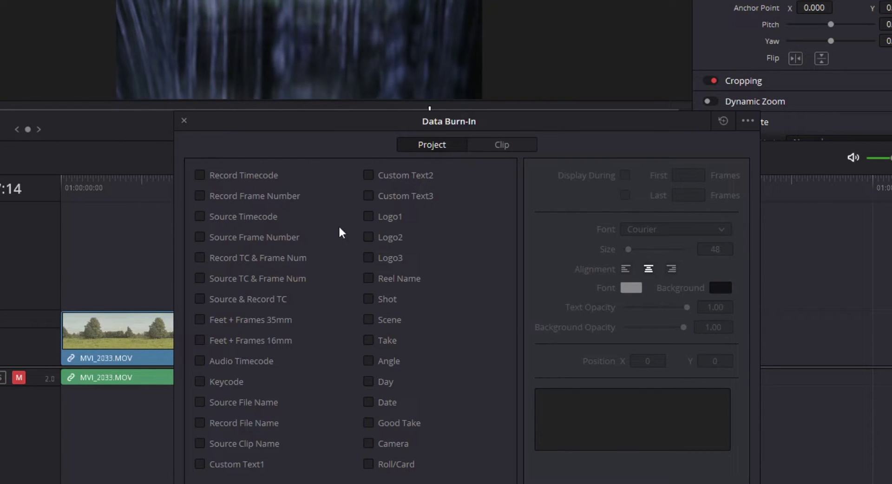
left_click(369, 217)
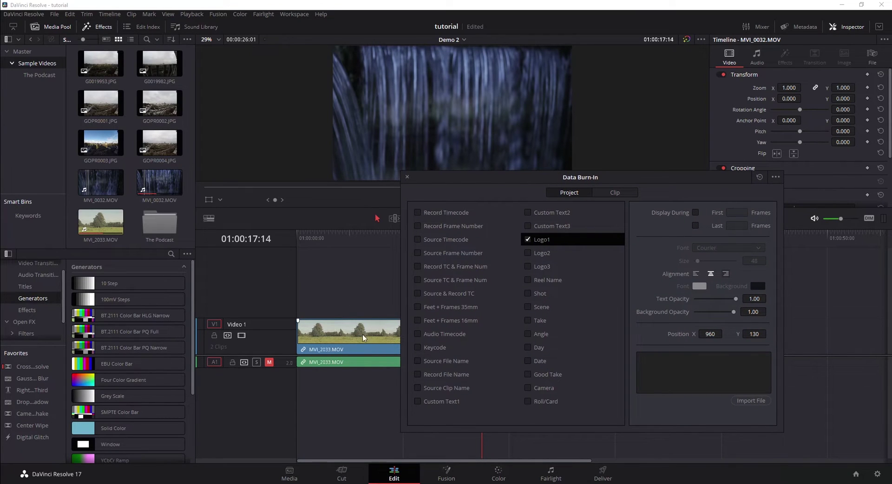
left_click_drag(468, 176, 454, 177)
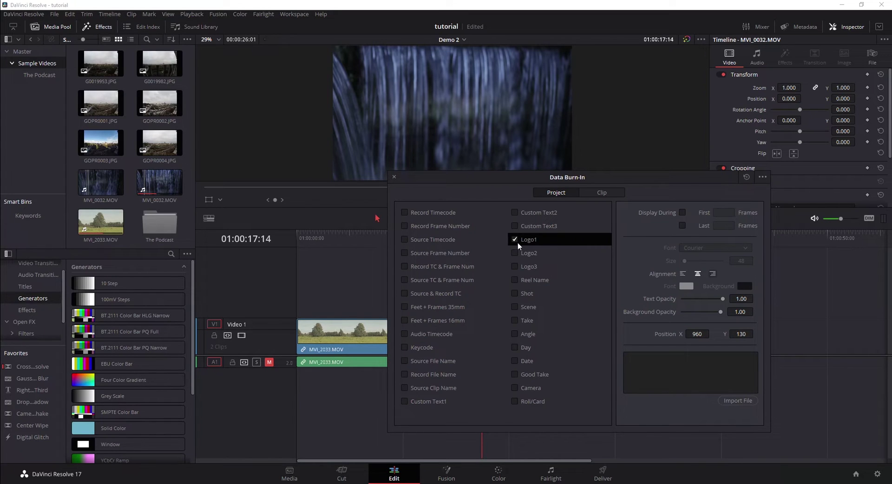
Load a studio logo image, test its position and lower opacity, then switch Logo1 off
left_click(738, 401)
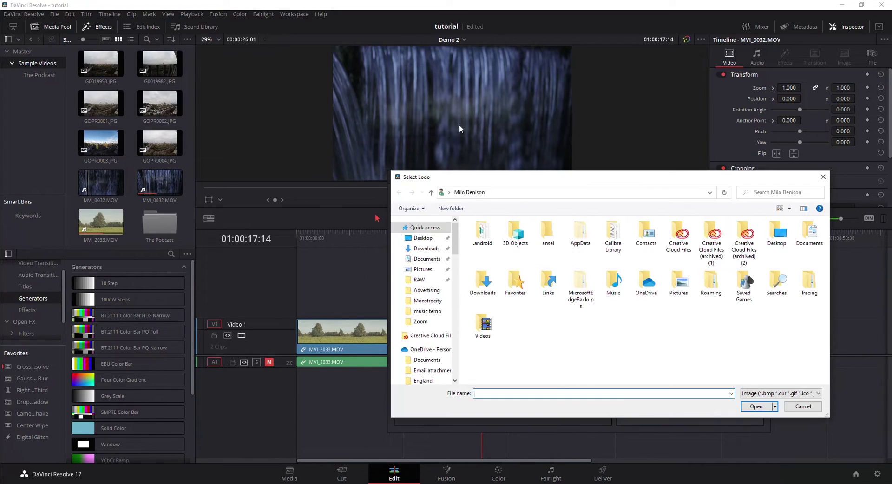
scroll(349, 279, "down", 5)
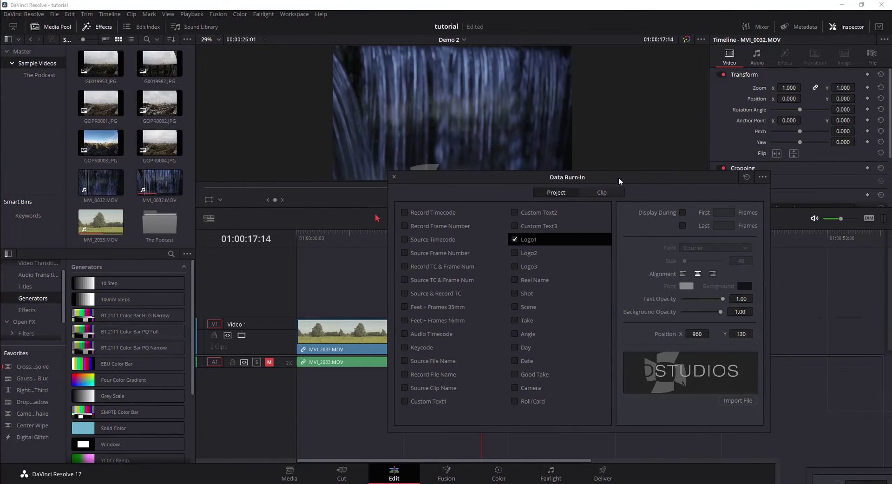
mouse_move(618, 177)
left_mouse_down()
mouse_move(768, 208)
mouse_move(676, 189)
left_mouse_up()
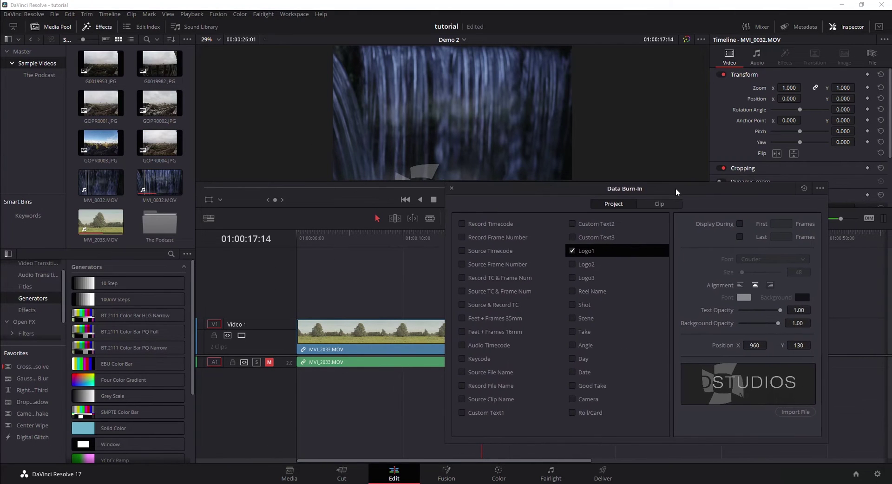
mouse_move(754, 344)
left_mouse_down()
mouse_move(818, 345)
mouse_move(757, 345)
left_mouse_up()
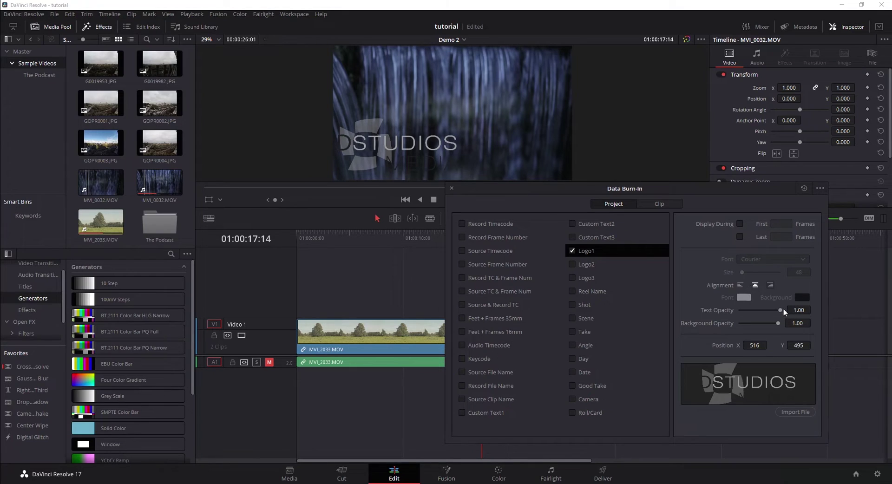
left_click_drag(780, 310, 755, 310)
left_click(572, 251)
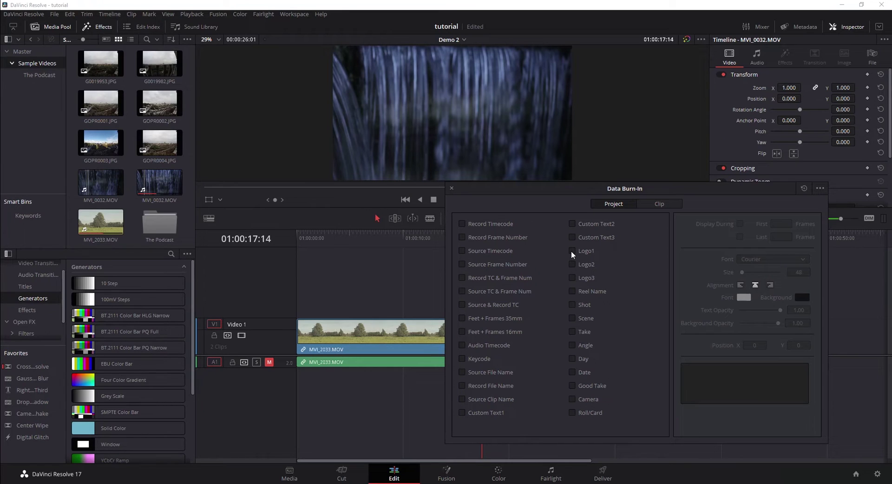
Burn in the Shot and Take numbers at text size 89, dropping the Scene line
left_click(573, 305)
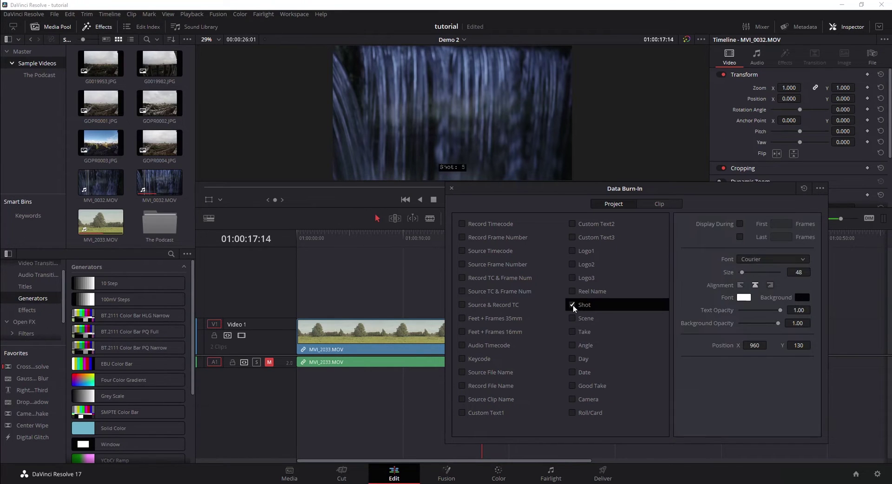
left_click(572, 318)
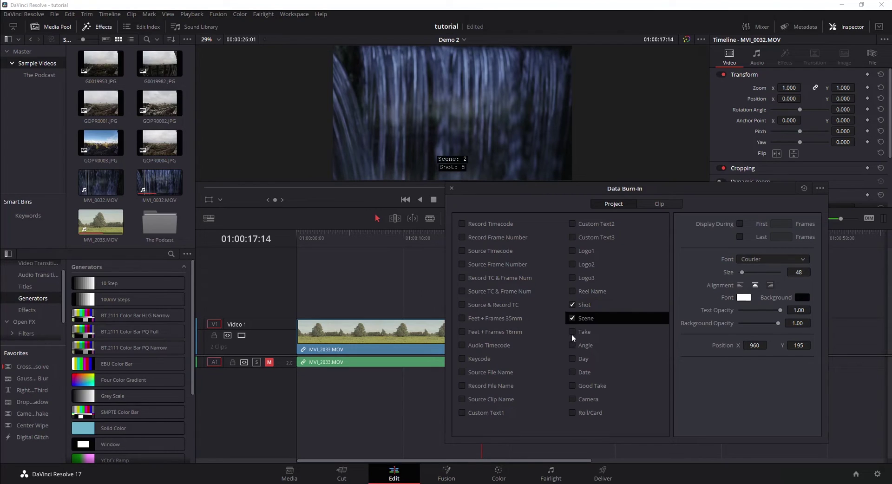
left_click(572, 333)
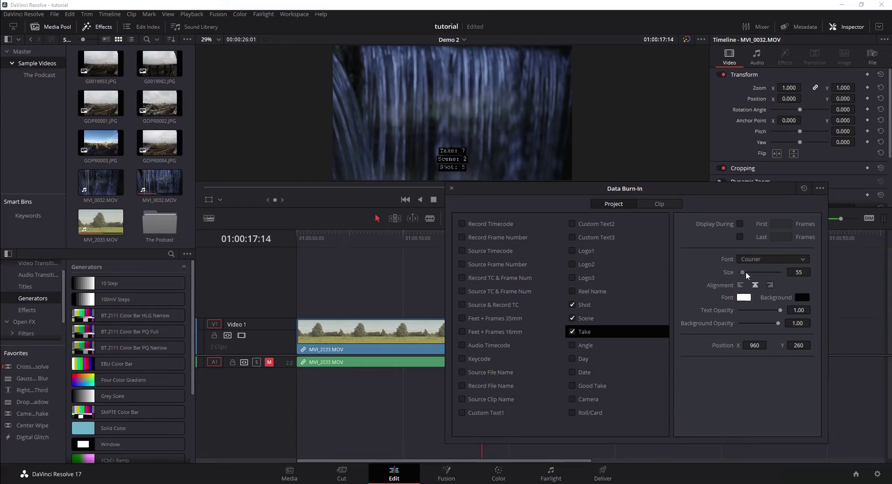
left_click_drag(746, 272, 746, 273)
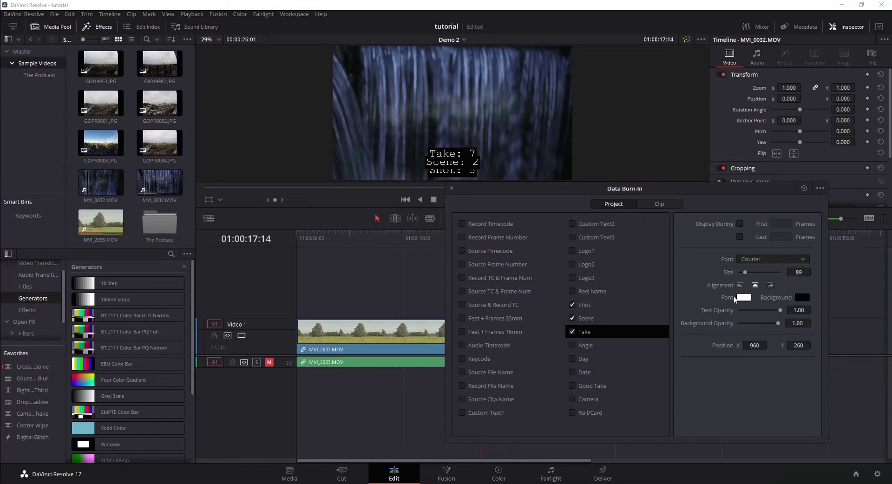
left_click(572, 320)
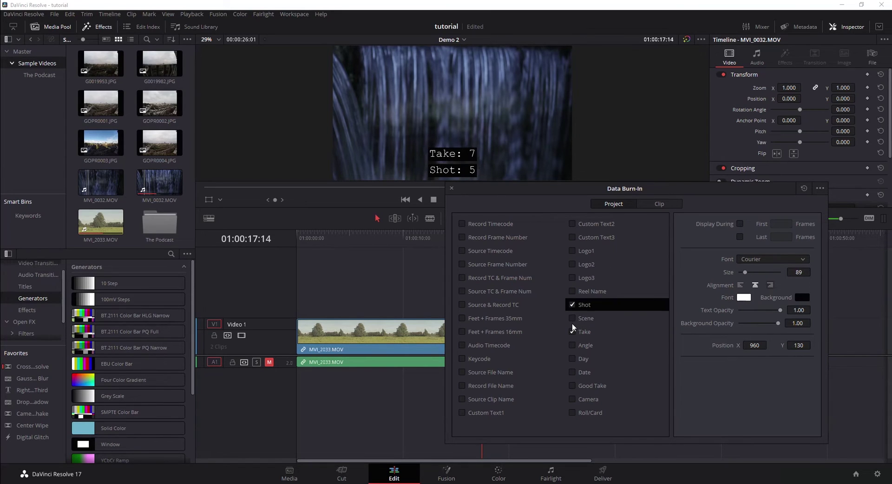
left_click(573, 331)
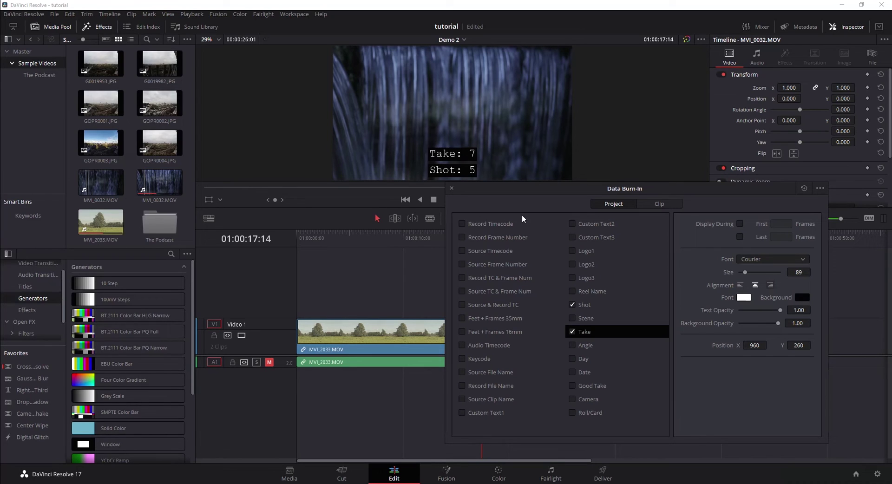
Enable Custom Text1 and remove the Shot and Take numbers from the burn-in
left_click(462, 412)
left_click(462, 413)
left_click(462, 413)
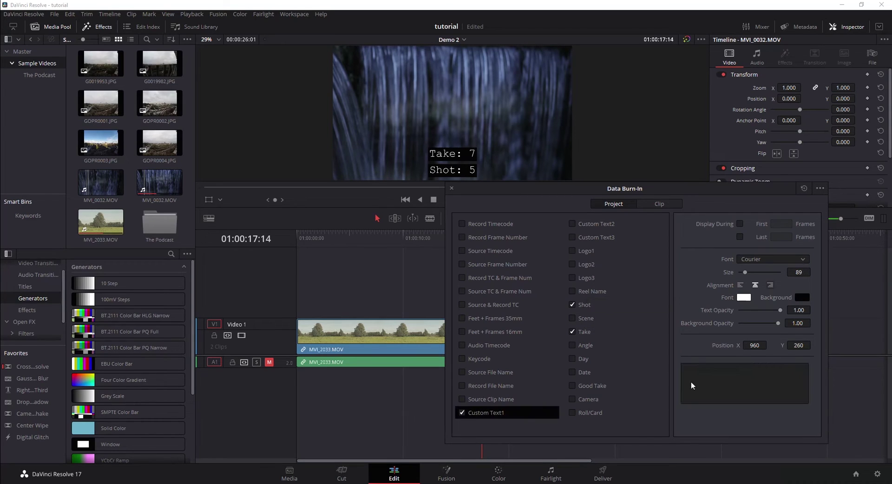
left_click(573, 305)
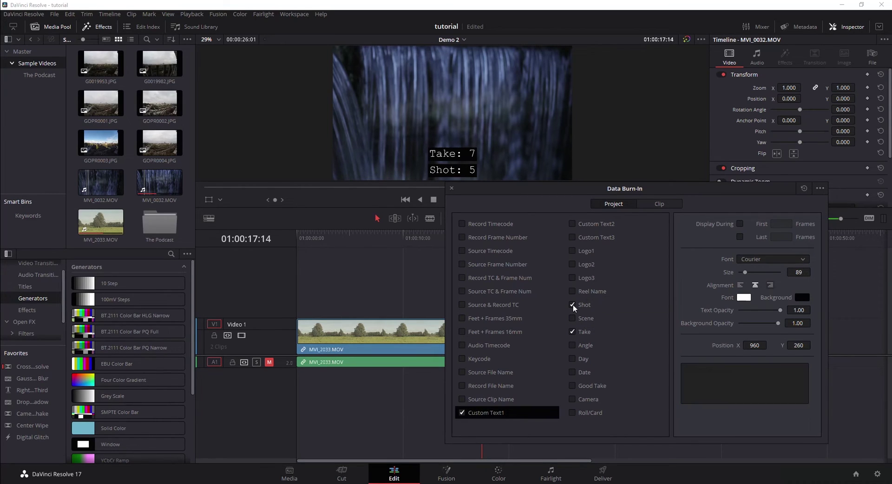
left_click(572, 331)
Preview the Record TC & Frame Num and Audio Timecode burn-ins, then turn both off
left_click(463, 278)
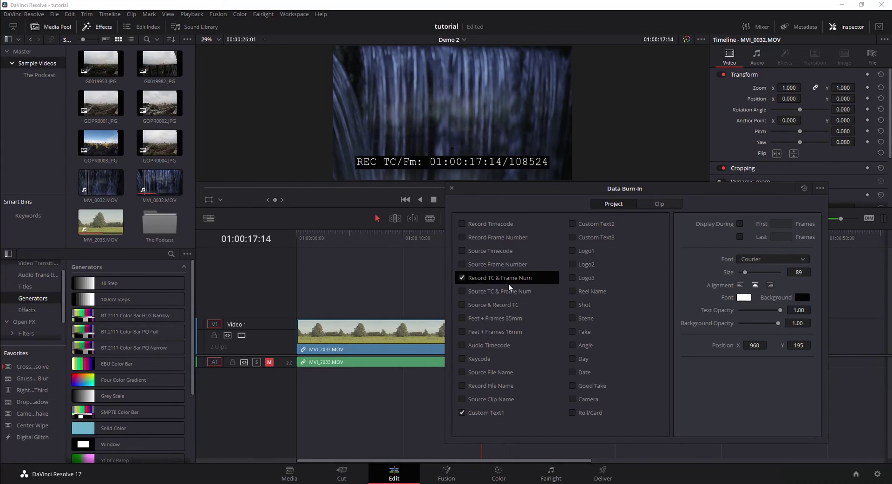
left_click(463, 277)
left_click(462, 345)
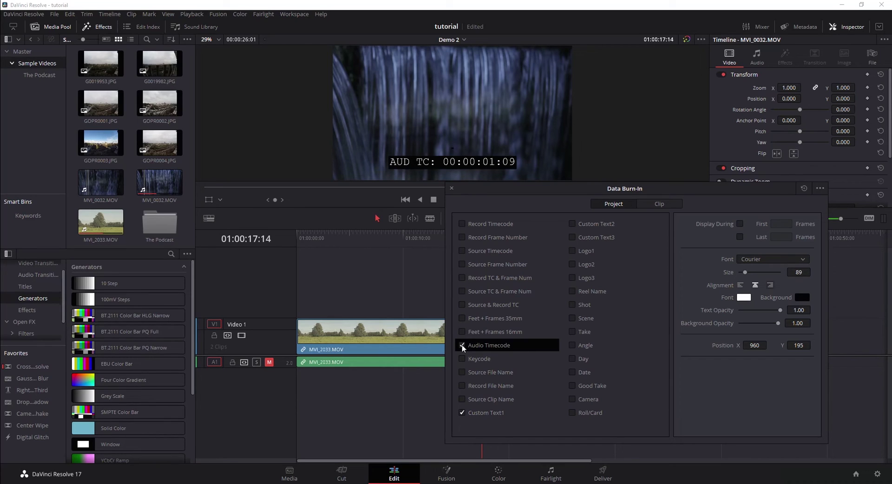
left_click(462, 344)
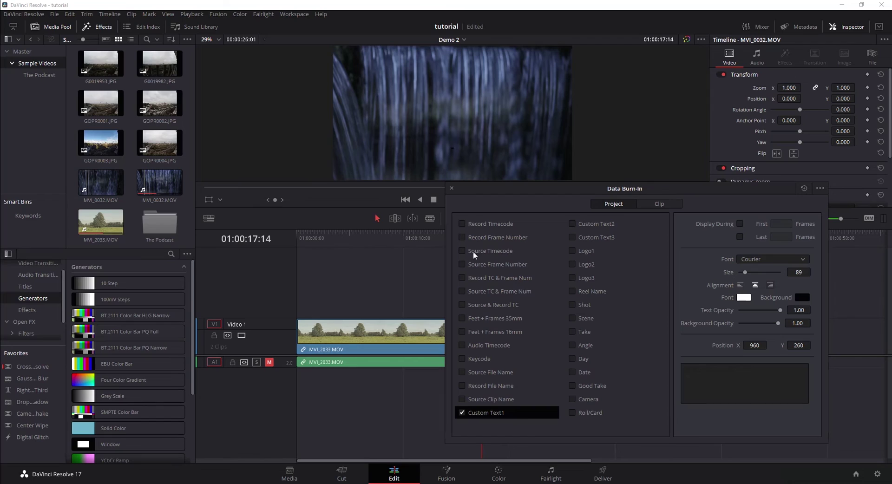
Burn SRC TC above REC TC at X 972, Y 362, then close Data Burn-In
left_click(462, 224)
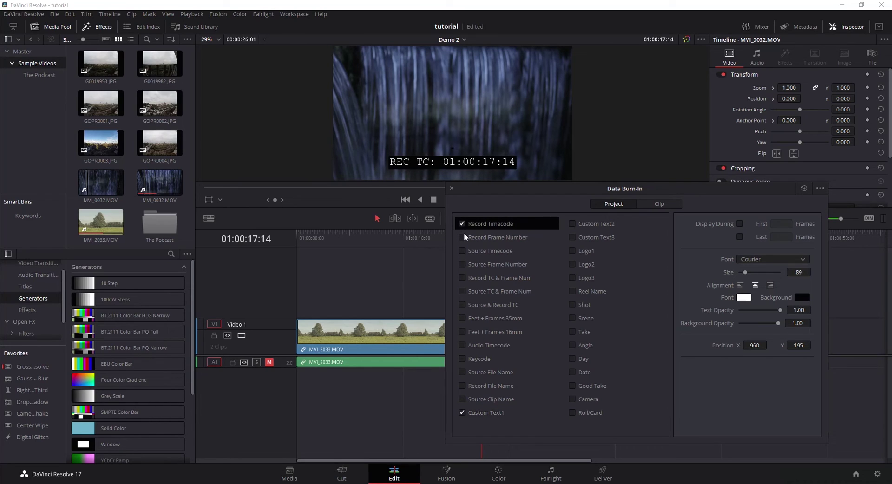
left_click(463, 252)
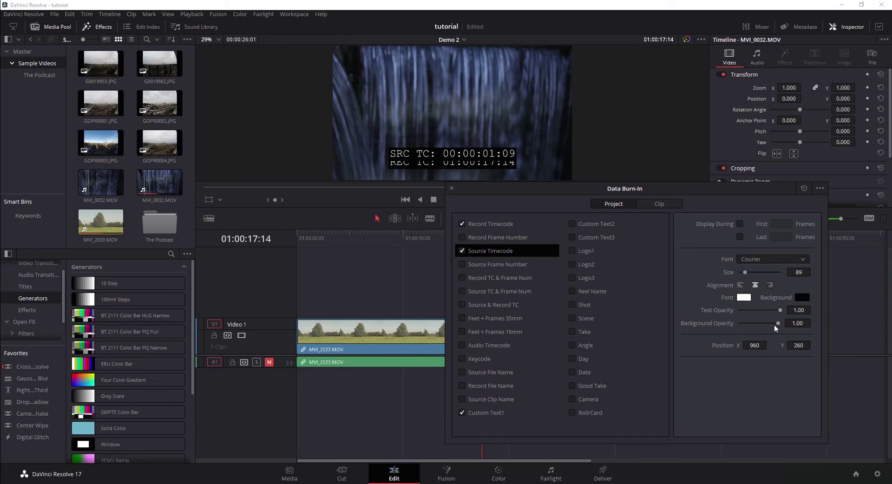
left_click_drag(799, 345, 817, 345)
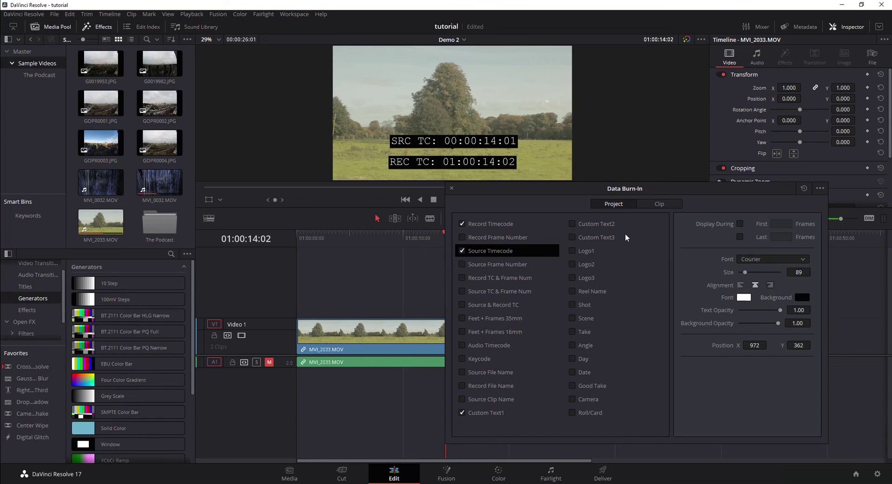
left_click(451, 189)
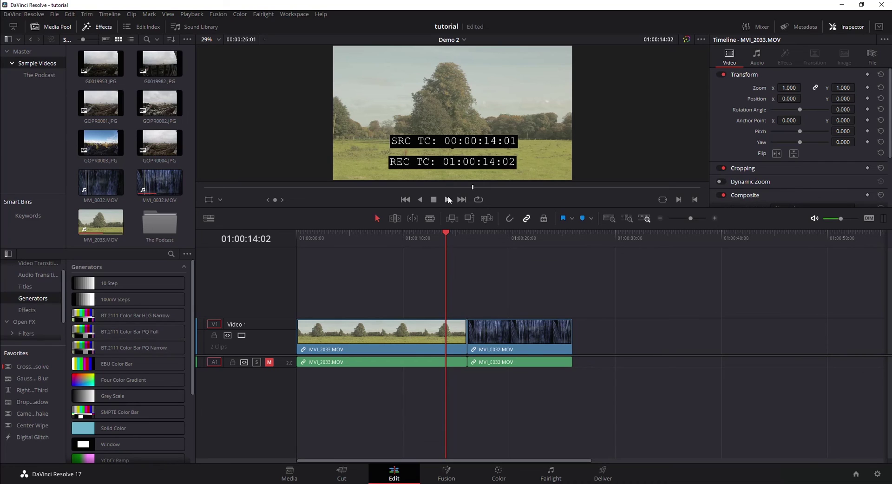
On the Deliver page, name the output test1, add the job to the render queue and render it
left_click(603, 474)
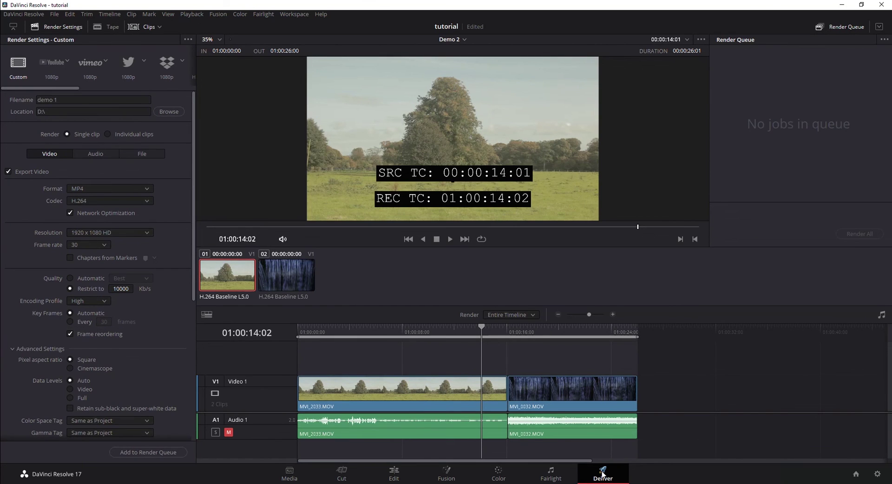
left_click(18, 63)
double_click(56, 99)
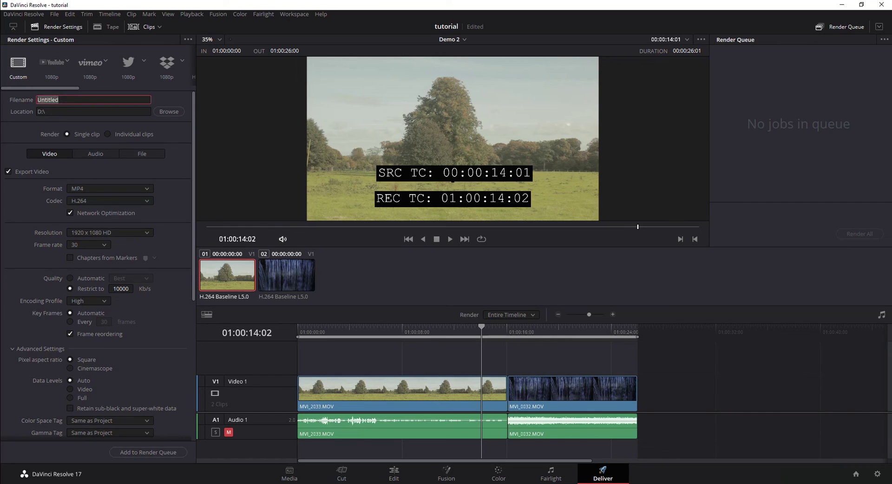
type("test1")
left_click_drag(195, 254, 189, 192)
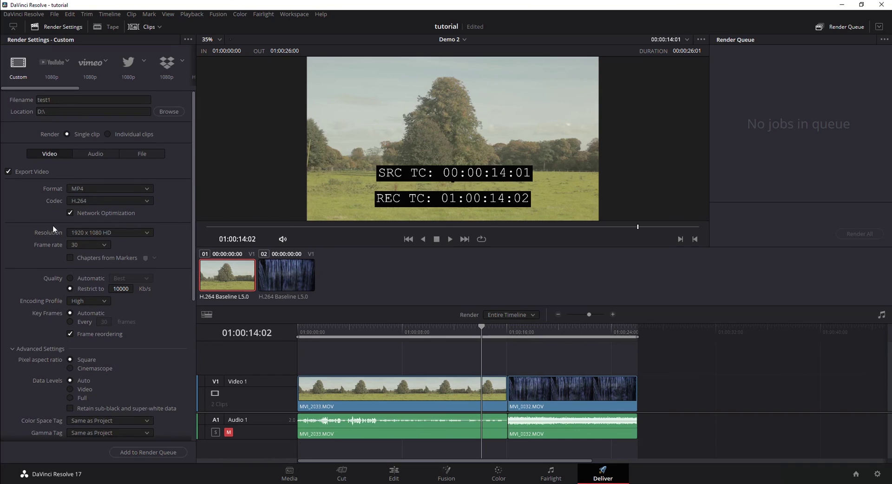
left_click(161, 454)
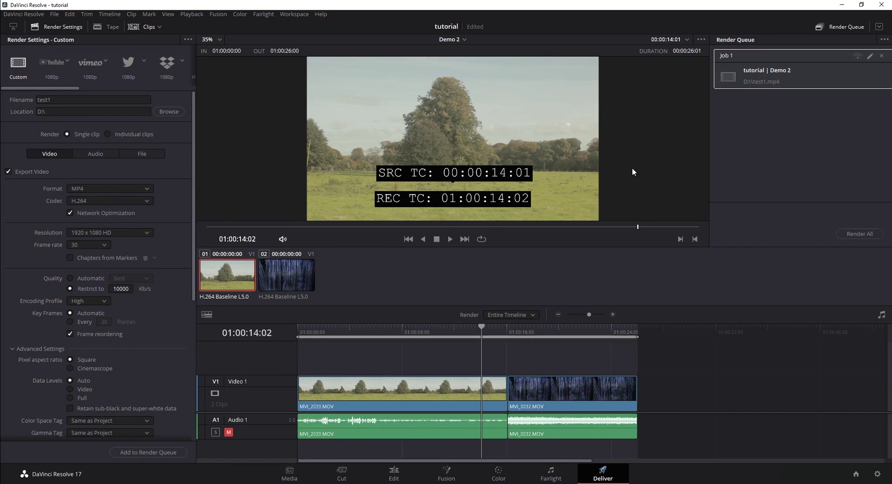
left_click(860, 235)
Play test1.mp4 from drive D in VLC to check both timecodes, then close the player
key("alt+Tab")
left_click(467, 173)
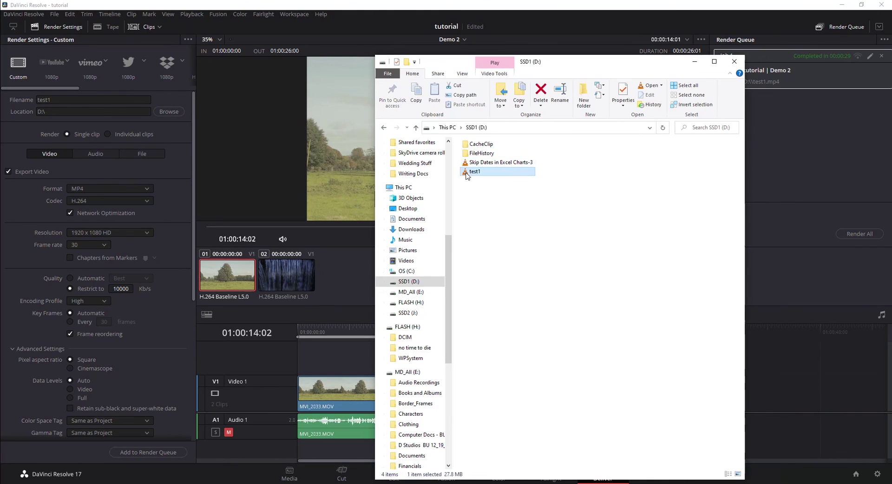
double_click(468, 173)
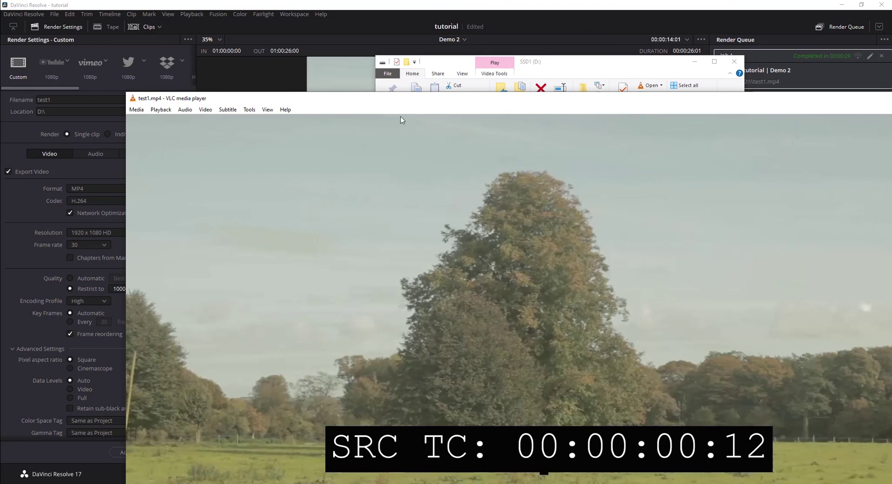
left_click_drag(399, 99, 281, 20)
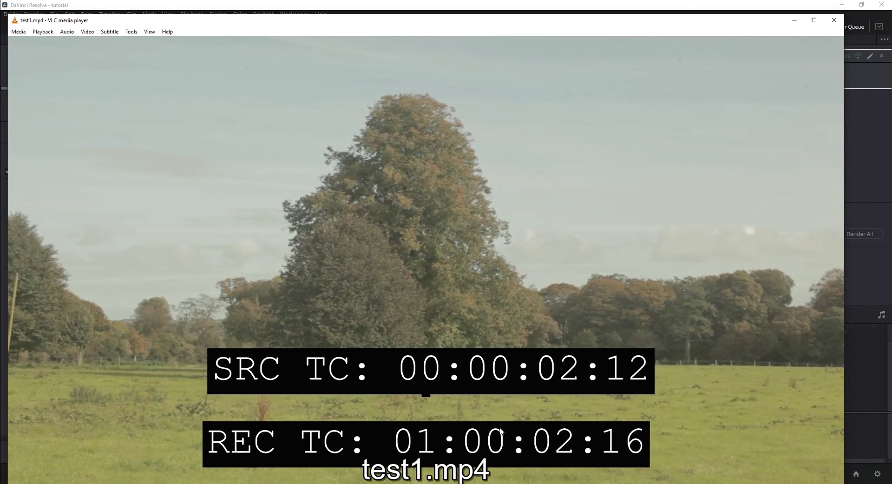
left_click(834, 20)
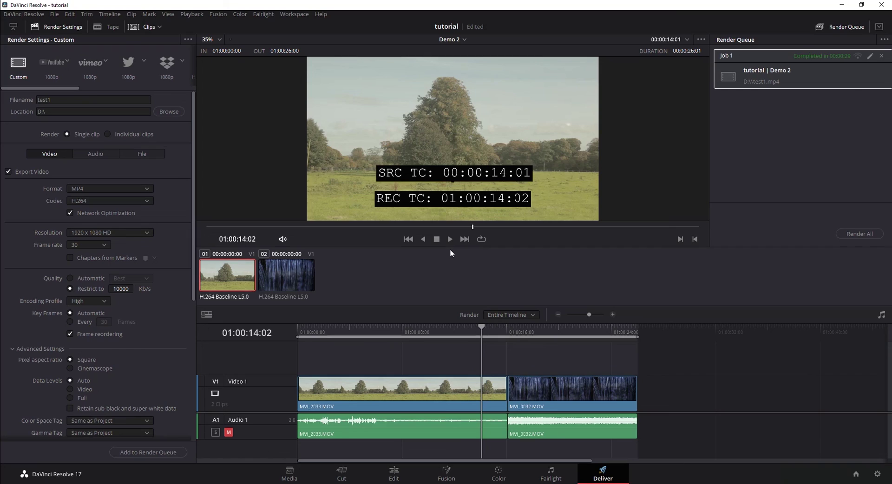